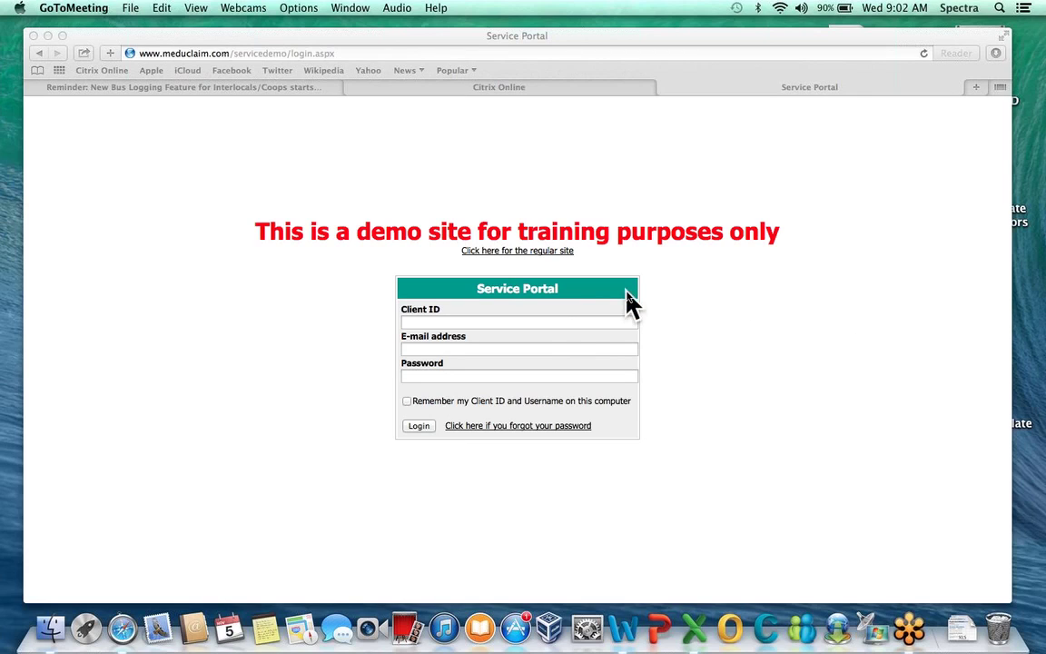
Log in to the demo Service Portal with the client ID, e-mail address and account password
{"action": "left_click", "coordinate": [543, 322]}
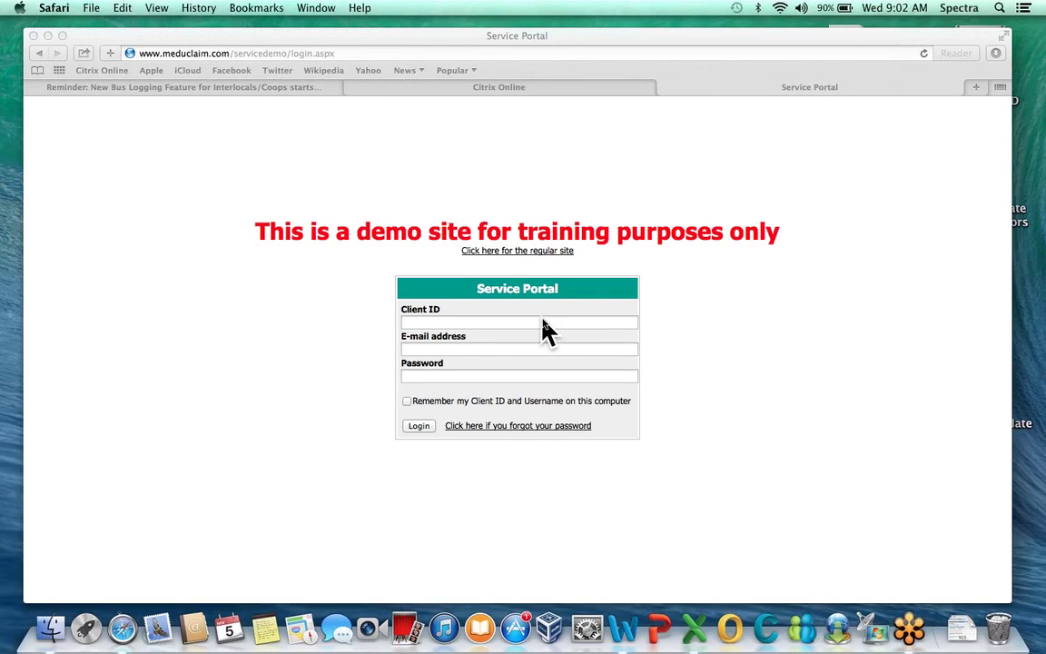
{"action": "left_click", "coordinate": [542, 320]}
{"action": "type", "text": "Greenbush"}
{"action": "key", "text": "Tab"}
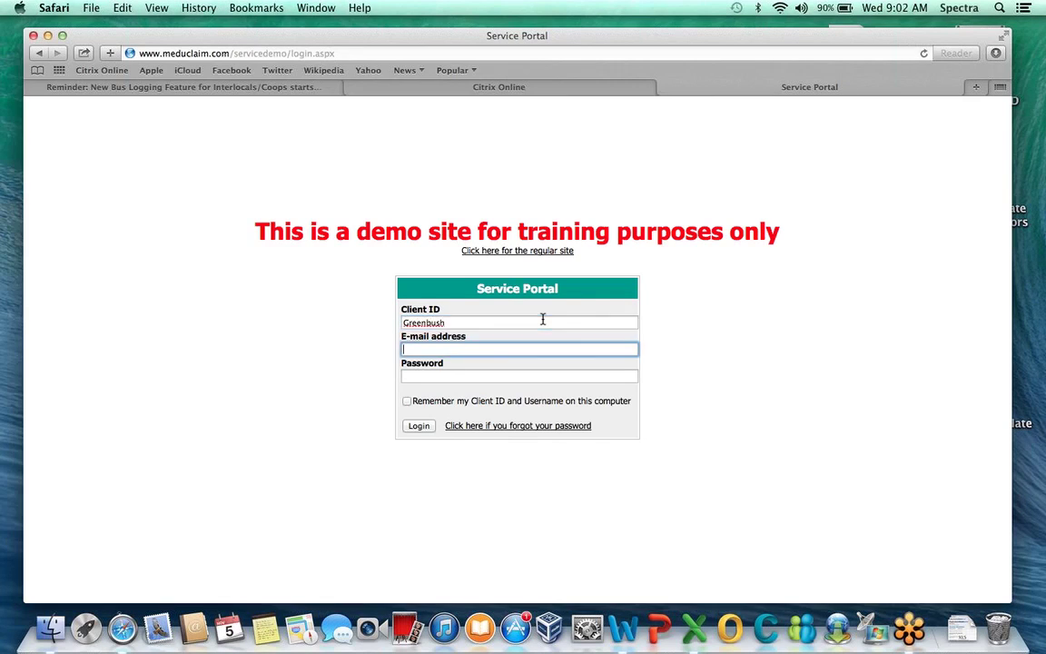
{"action": "type", "text": "transportation1"}
{"action": "key", "text": "Tab"}
{"action": "type", "text": "•••••••••"}
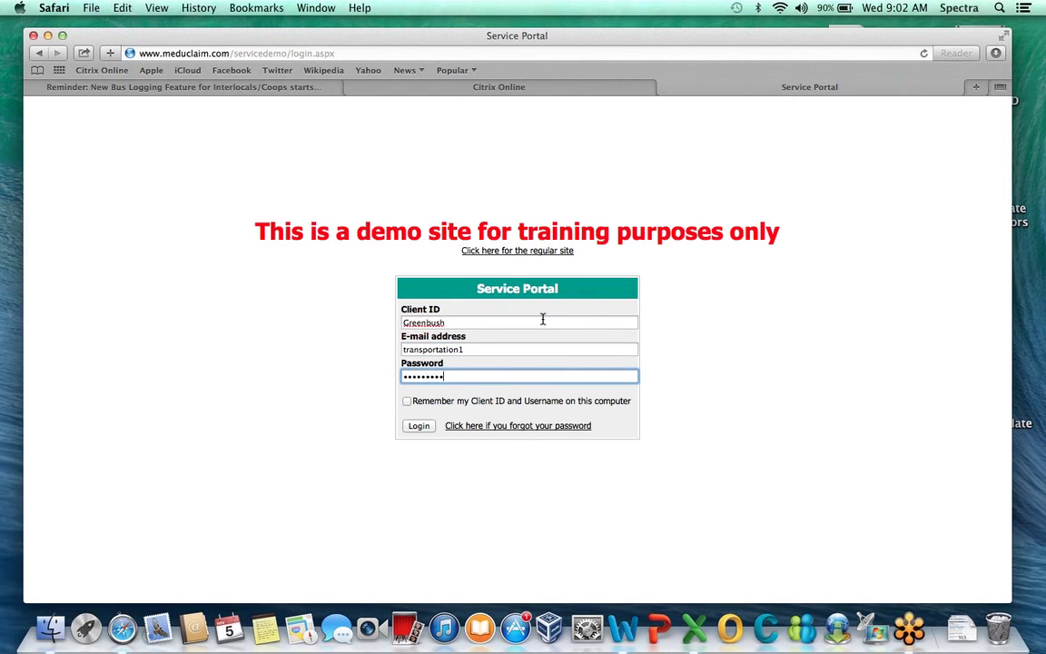
{"action": "key", "text": "Return"}
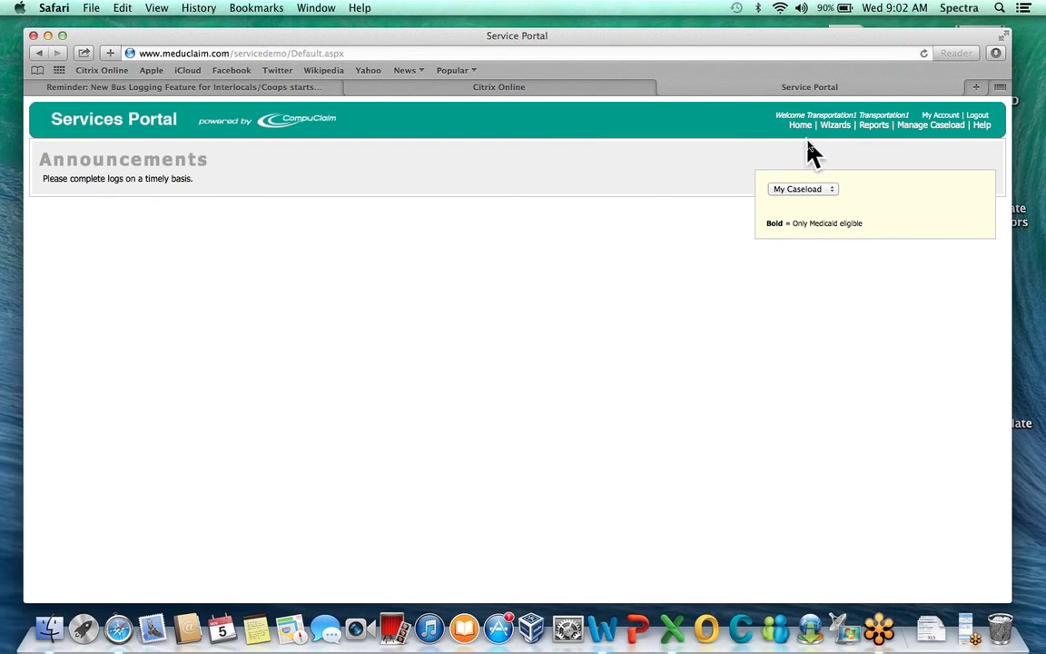
Open the Transportation Wizard and set the student list to 50 results per page
{"action": "left_click", "coordinate": [834, 127]}
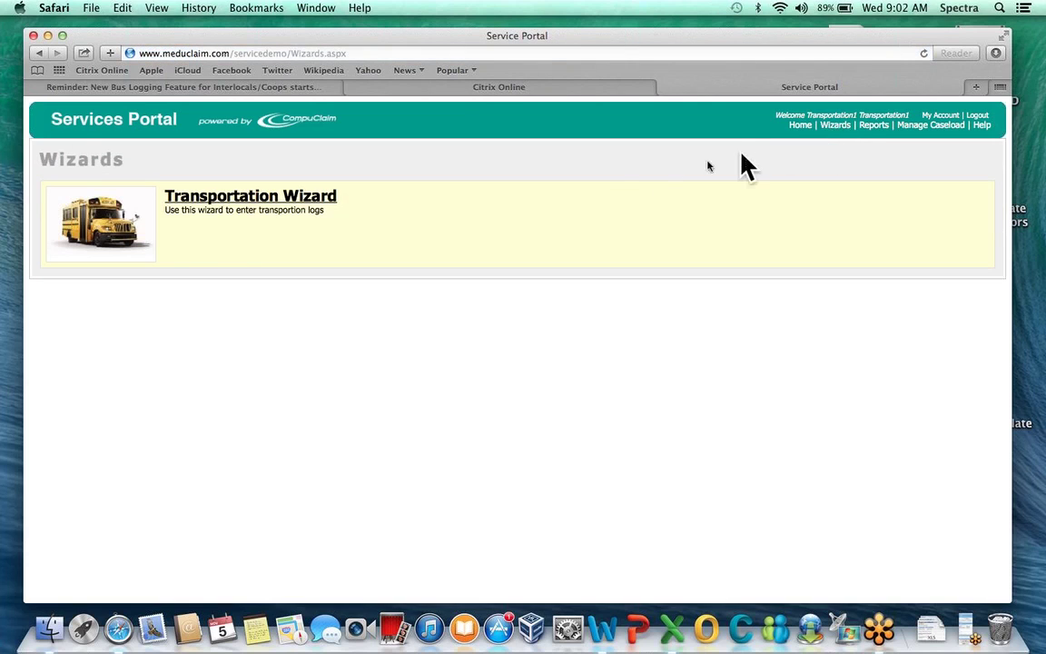
{"action": "left_click", "coordinate": [284, 202]}
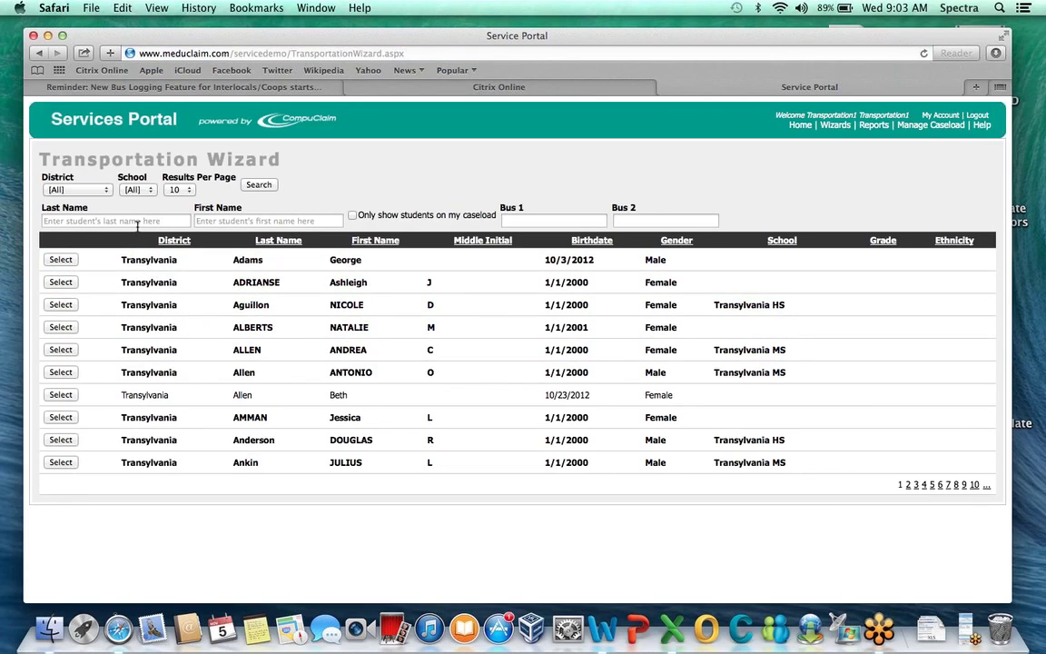
{"action": "left_click", "coordinate": [187, 191]}
{"action": "left_click", "coordinate": [185, 191]}
{"action": "key", "text": "5"}
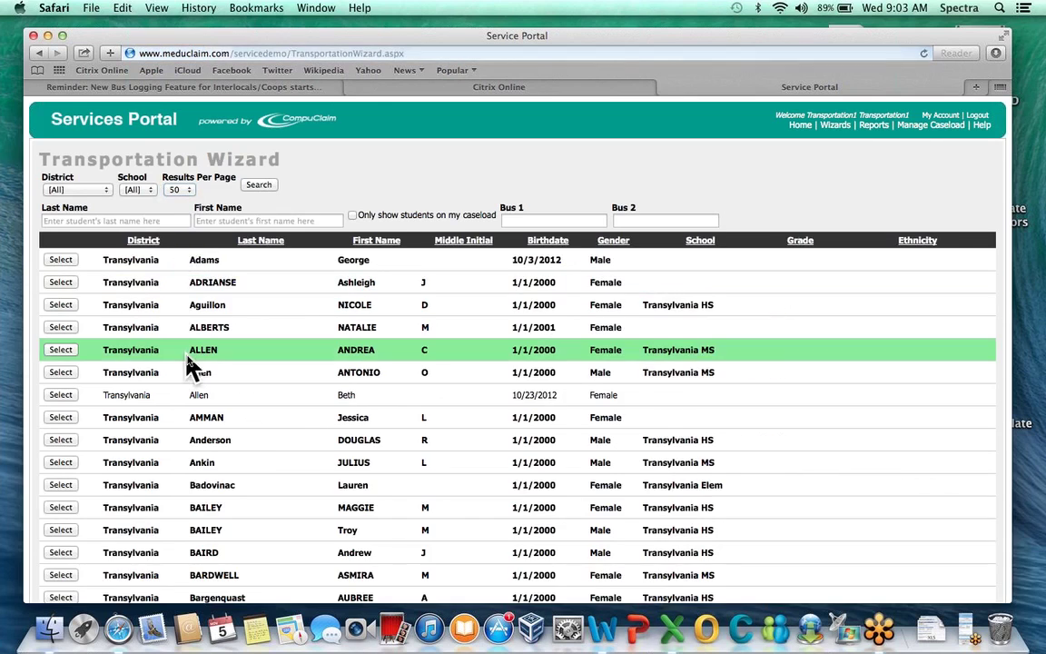
Open the first listed student's transportation calendar and review the October 2014 trips, returning to November 2014
{"action": "scroll", "coordinate": [192, 367], "scroll_direction": "down", "scroll_amount": 1}
{"action": "scroll", "coordinate": [191, 366], "scroll_direction": "down", "scroll_amount": 5}
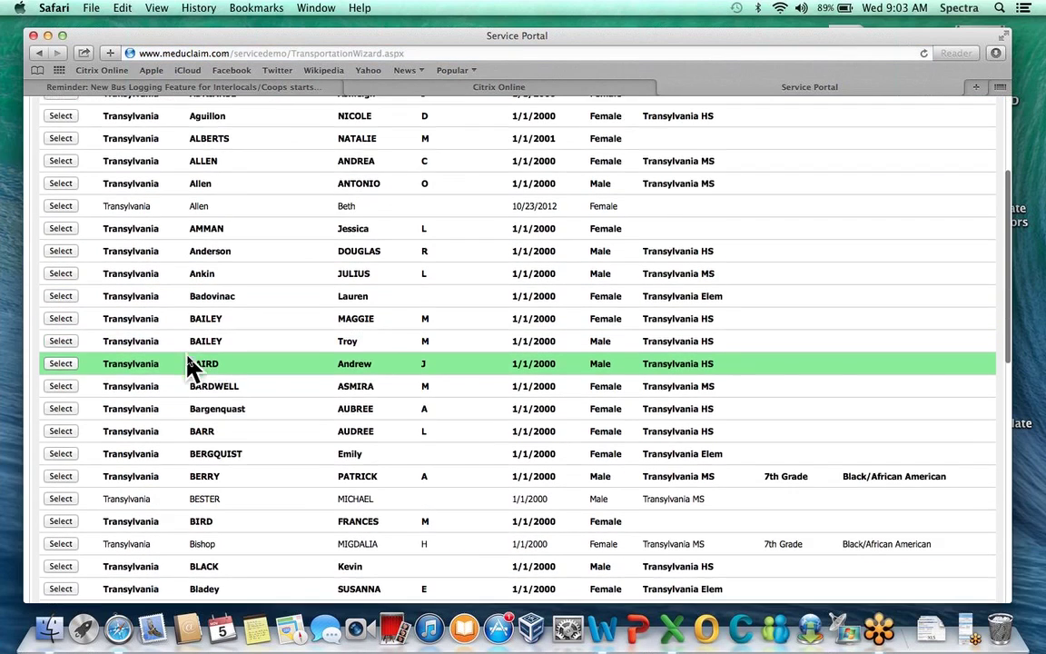
{"action": "scroll", "coordinate": [191, 368], "scroll_direction": "down", "scroll_amount": 1}
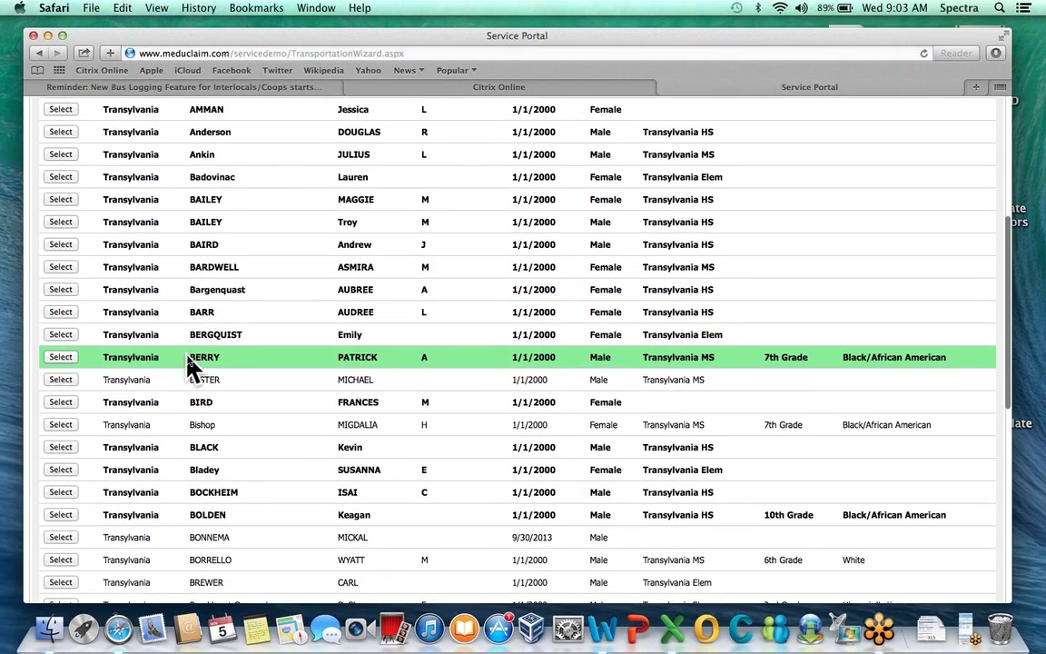
{"action": "scroll", "coordinate": [191, 363], "scroll_direction": "up", "scroll_amount": 6}
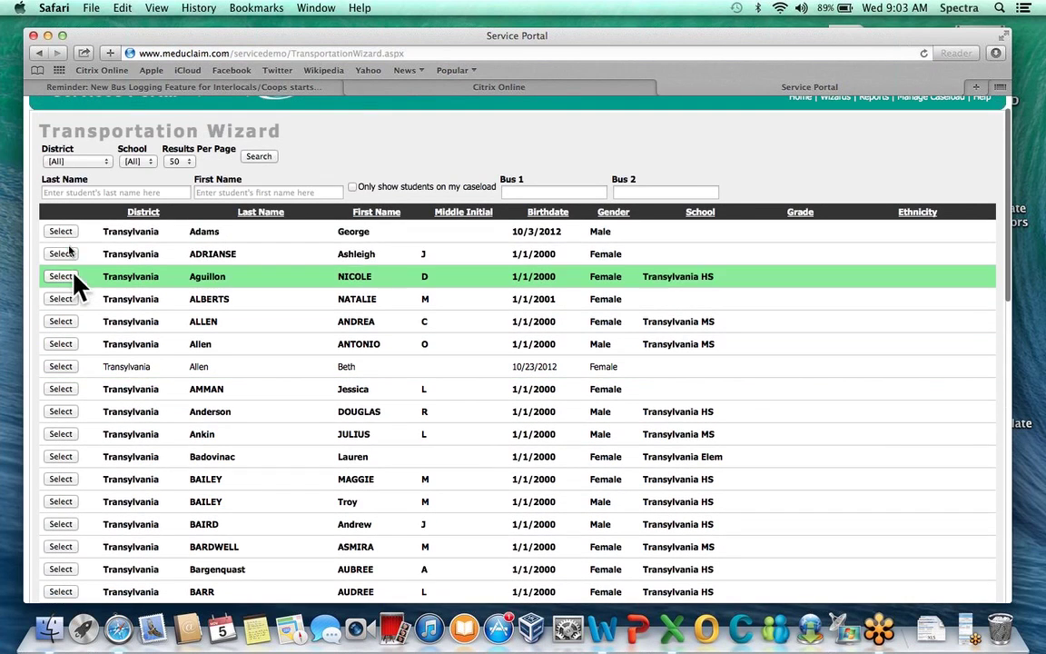
{"action": "left_click", "coordinate": [63, 231]}
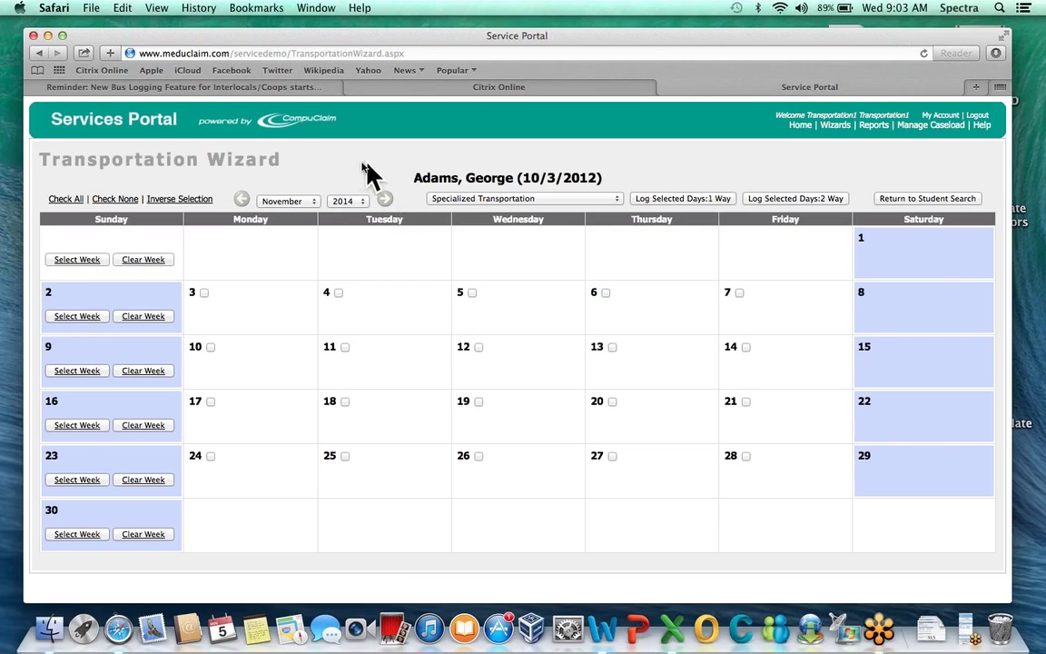
{"action": "left_click", "coordinate": [242, 200]}
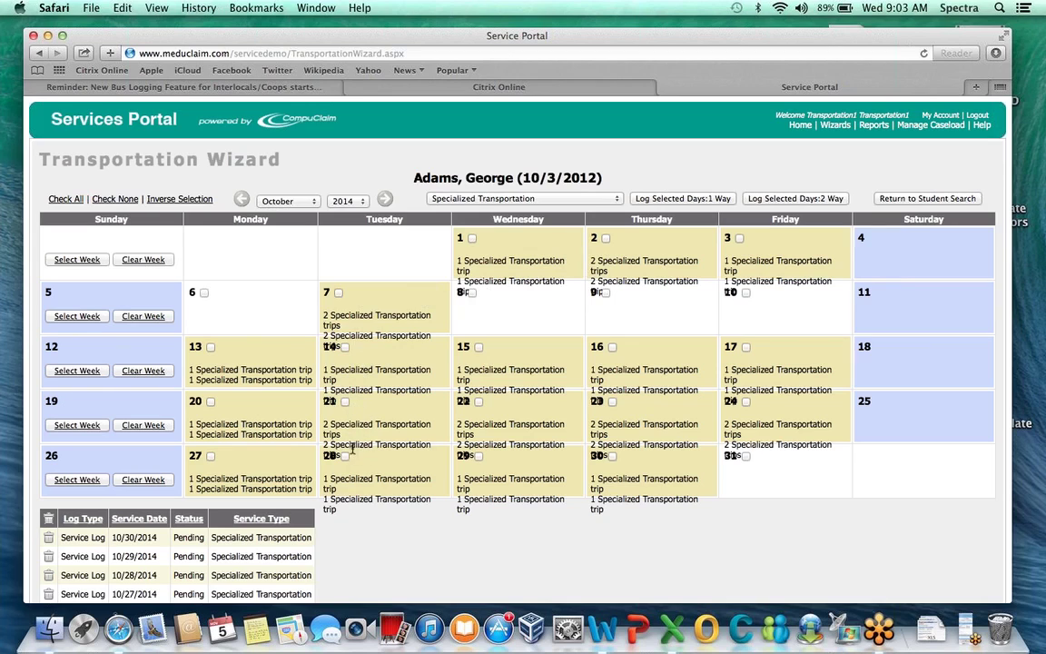
{"action": "left_click", "coordinate": [388, 198]}
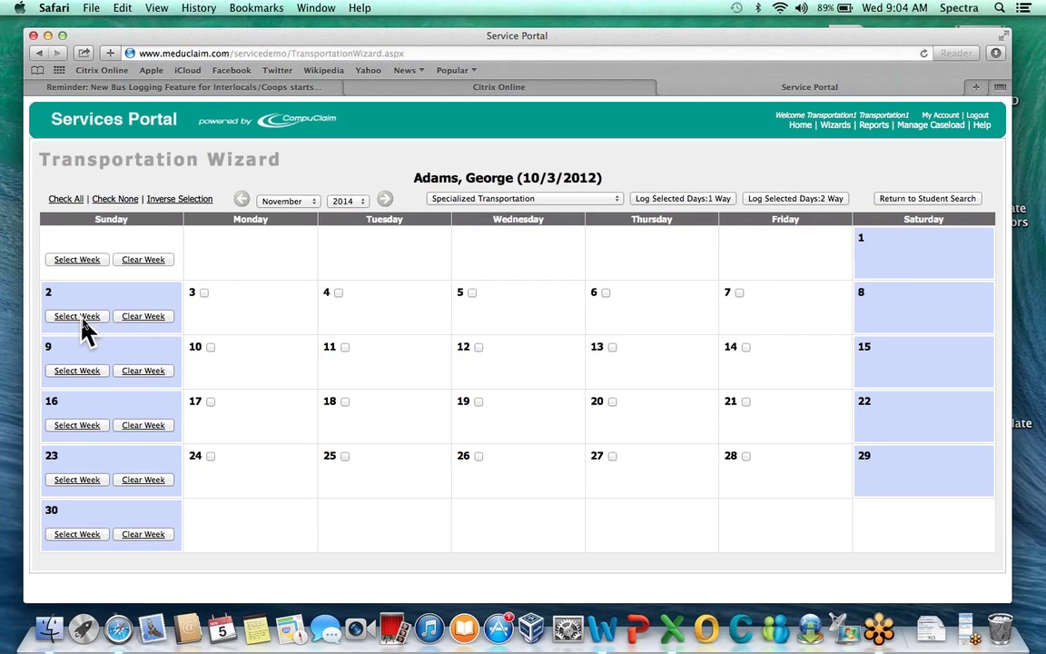
Log 2-way Specialized Transportation trips for November 3, 4 and 5, 2014
{"action": "left_click", "coordinate": [204, 292]}
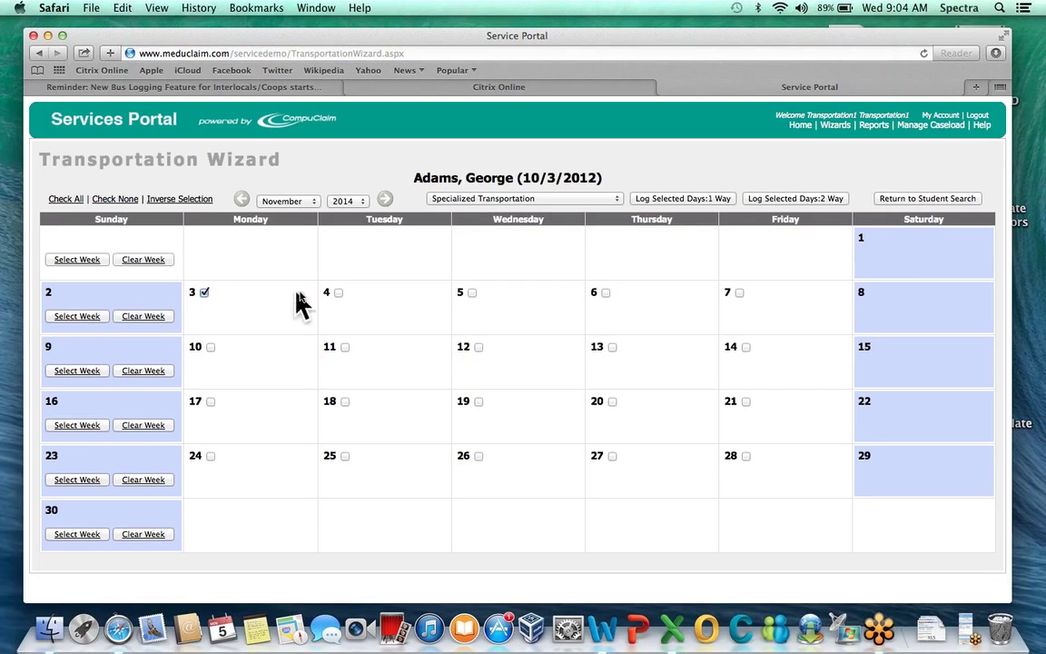
{"action": "left_click", "coordinate": [339, 292]}
{"action": "left_click", "coordinate": [472, 292]}
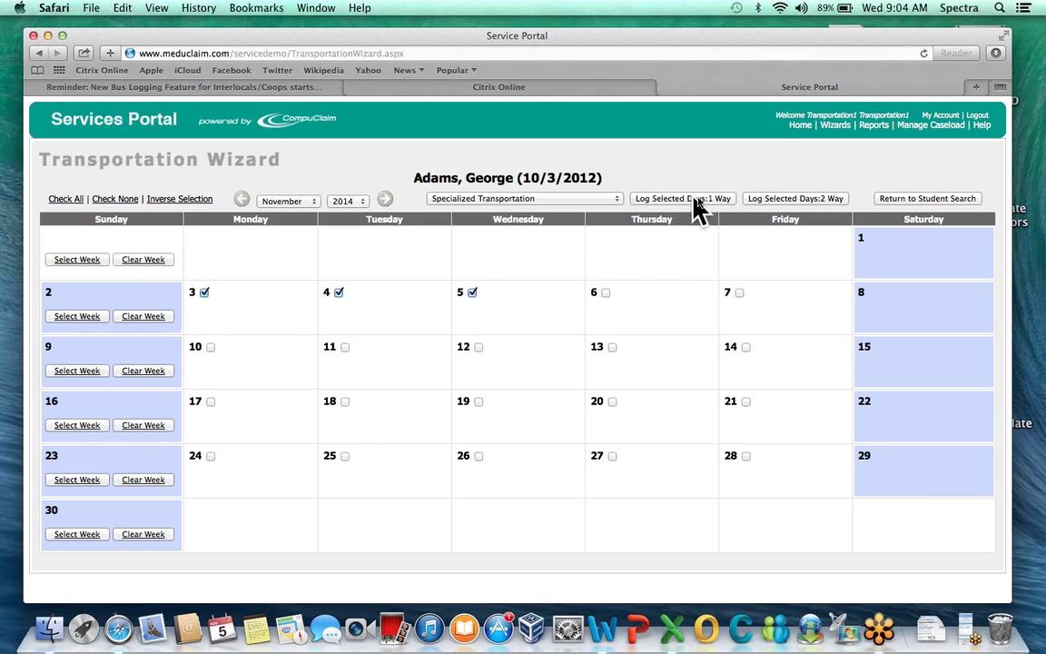
{"action": "left_click", "coordinate": [766, 204]}
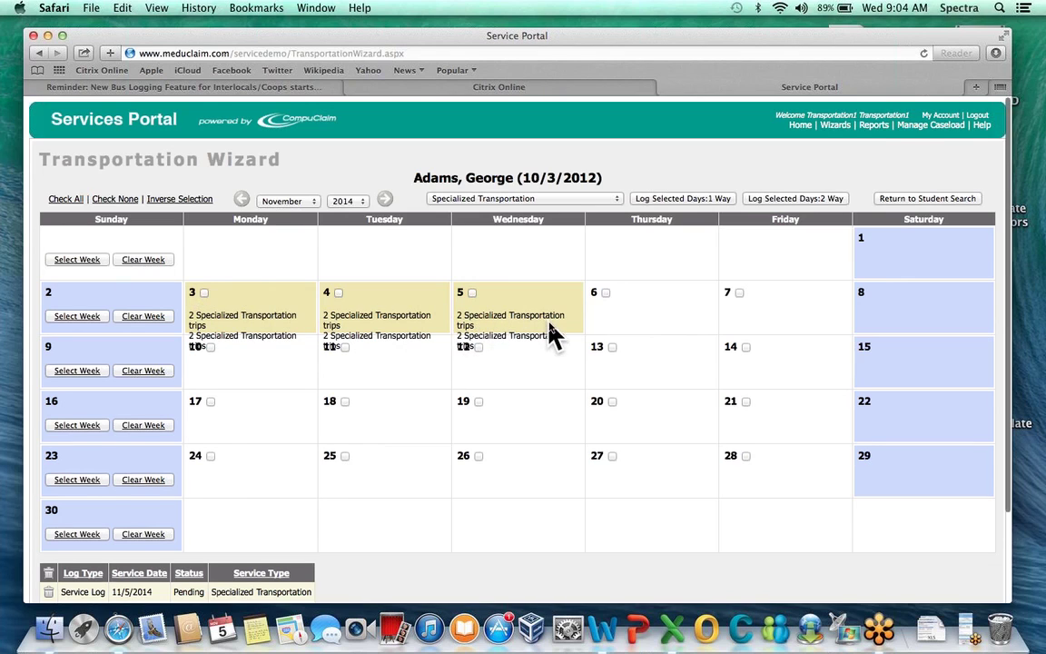
Delete one of the two 11/4/2014 Specialized Transportation service logs
{"action": "scroll", "coordinate": [551, 334], "scroll_direction": "down", "scroll_amount": 3}
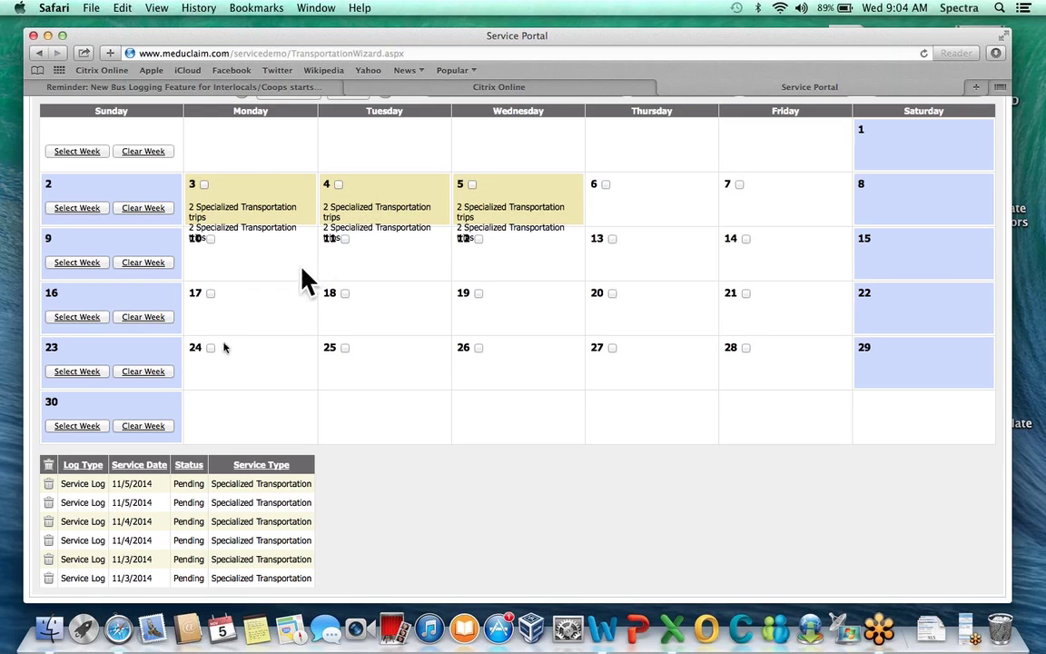
{"action": "left_click", "coordinate": [49, 540]}
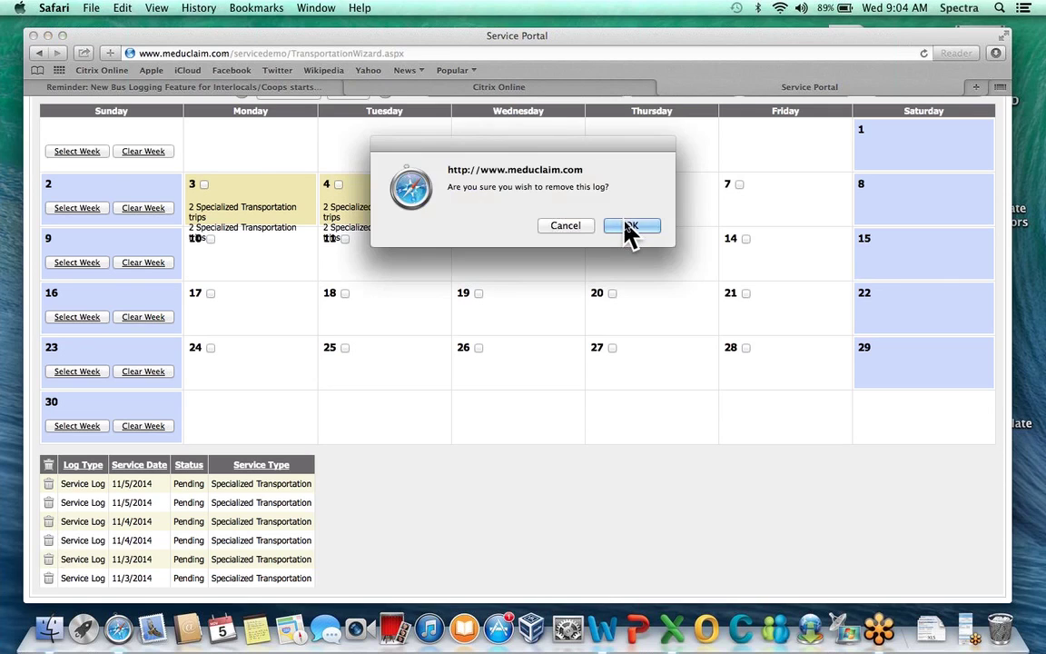
{"action": "left_click", "coordinate": [628, 226]}
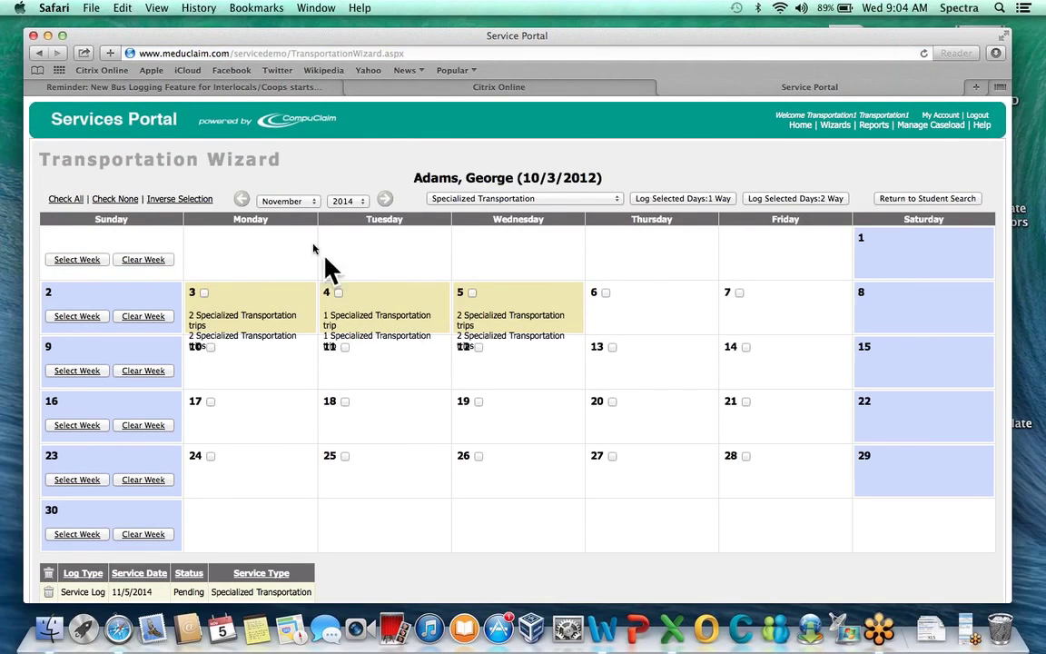
Log 1-way Specialized Transportation trips for the whole week of August 4 to 8, 2014, and review the log list
{"action": "left_click", "coordinate": [241, 198]}
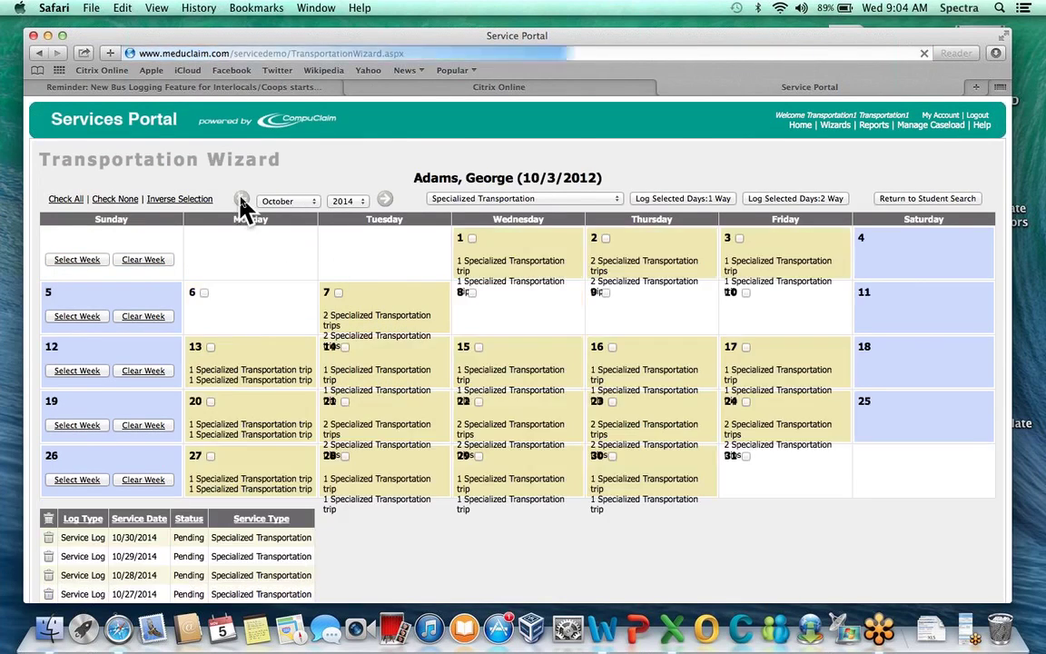
{"action": "left_click", "coordinate": [241, 199]}
{"action": "left_click", "coordinate": [242, 199]}
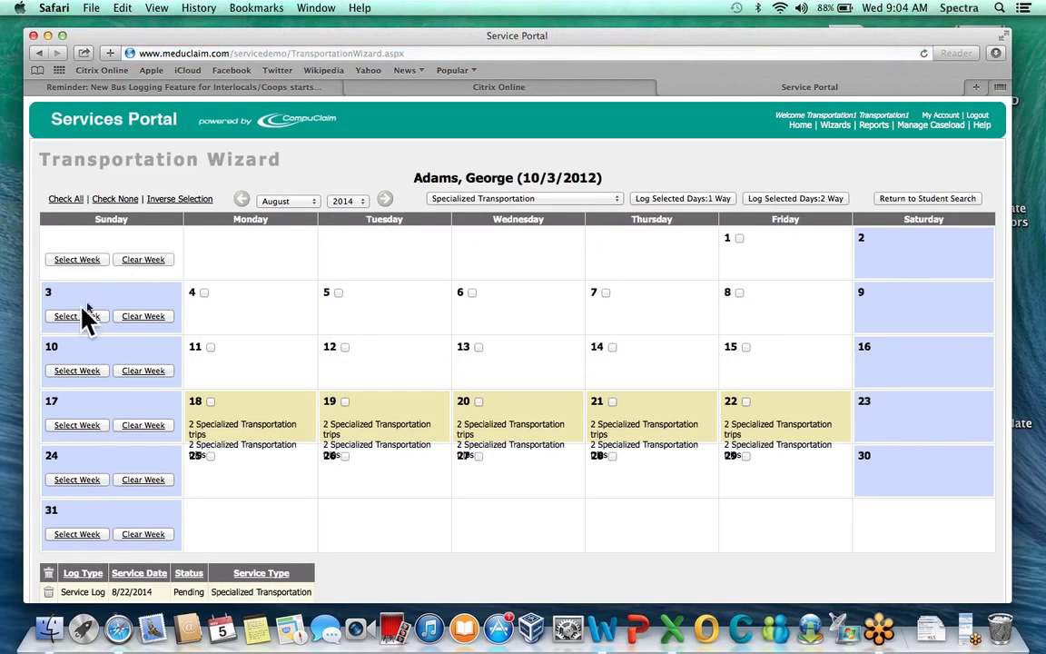
{"action": "left_click", "coordinate": [83, 318]}
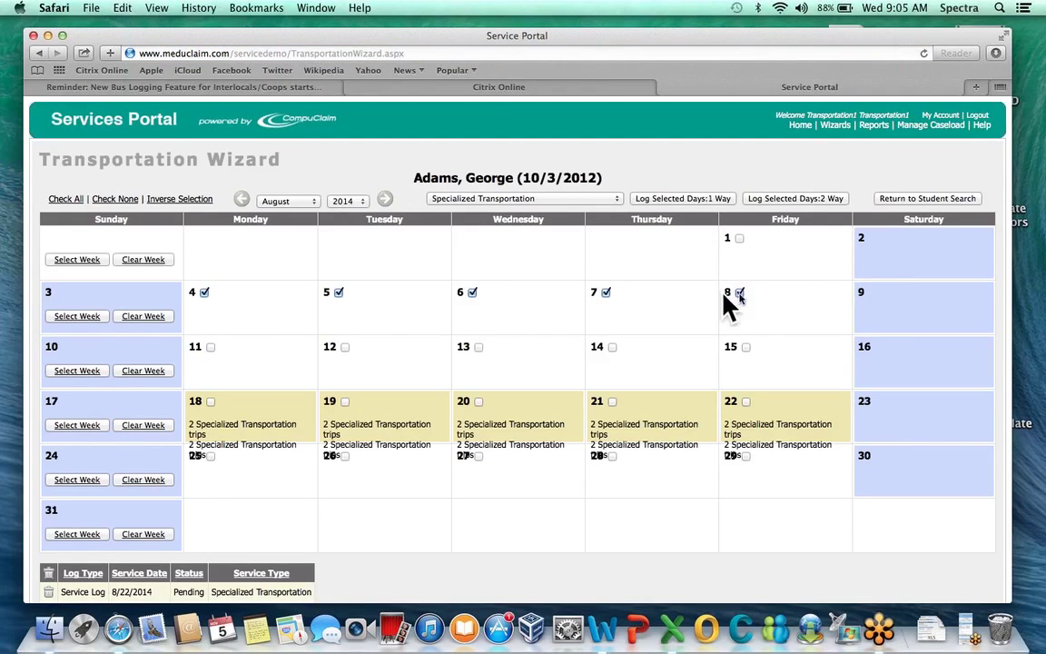
{"action": "left_click", "coordinate": [686, 200]}
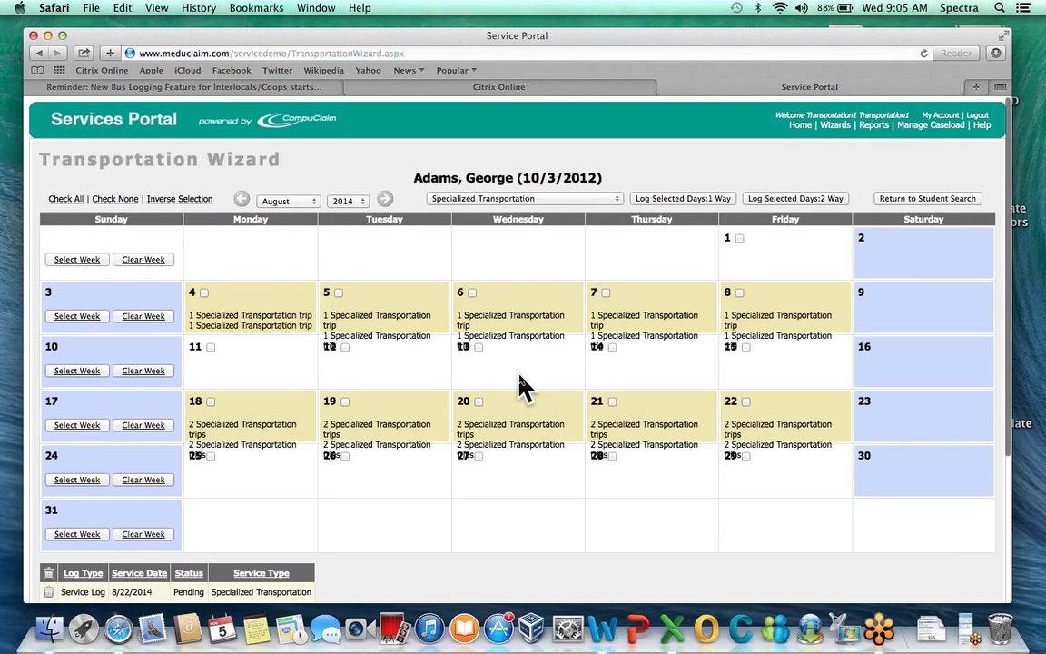
{"action": "scroll", "coordinate": [522, 387], "scroll_direction": "down", "scroll_amount": 5}
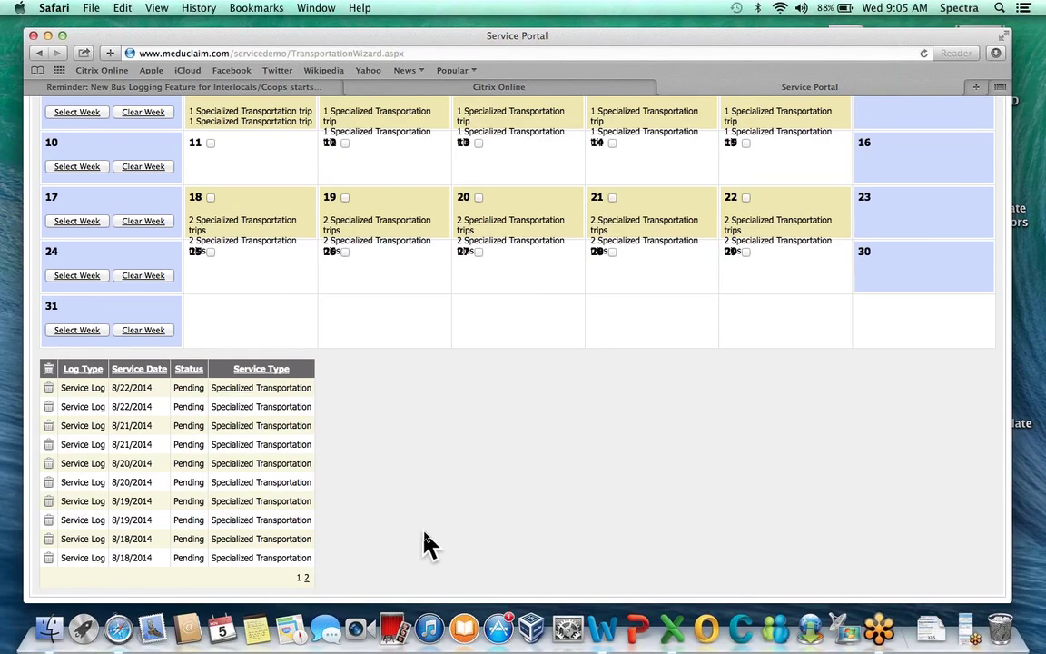
{"action": "scroll", "coordinate": [429, 543], "scroll_direction": "up", "scroll_amount": 2}
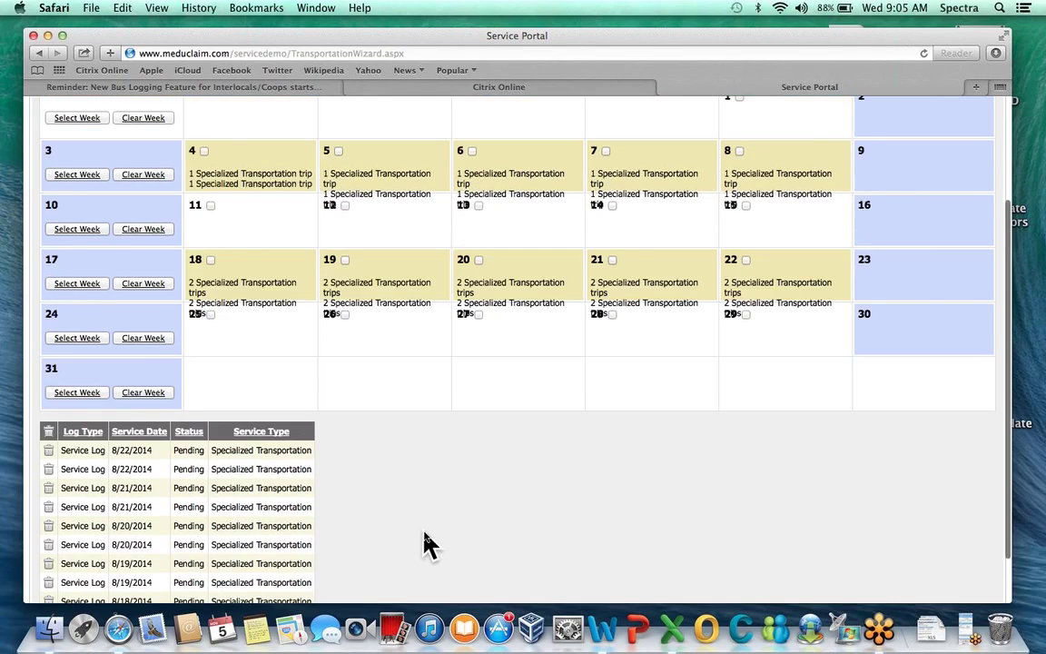
{"action": "scroll", "coordinate": [429, 543], "scroll_direction": "up", "scroll_amount": 4}
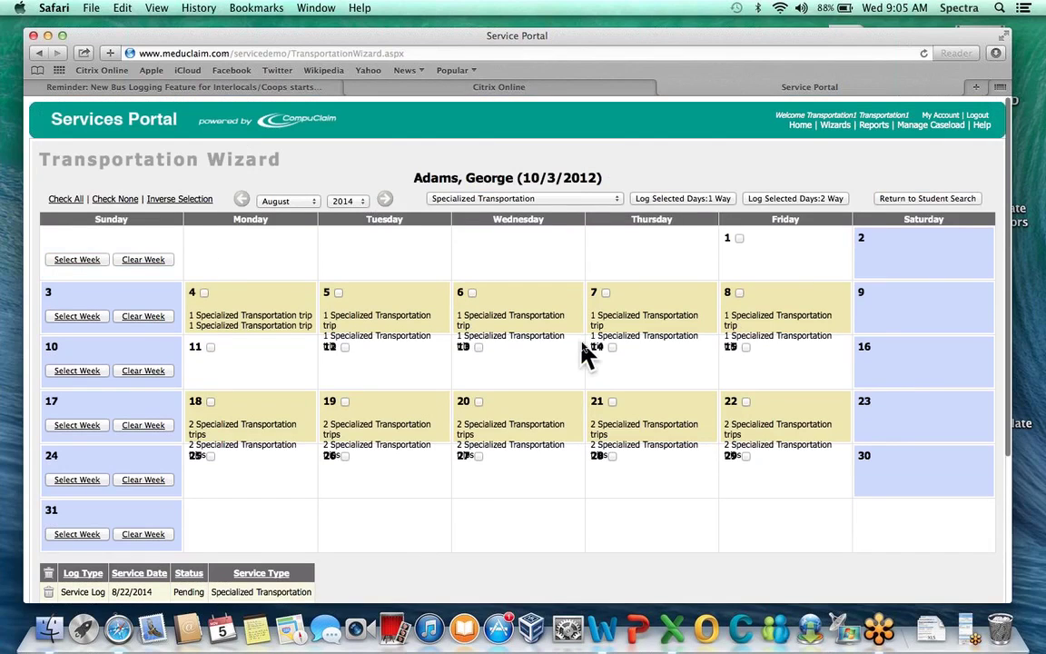
Open the Transportation Summary report and set its months of service to All
{"action": "left_click", "coordinate": [873, 126]}
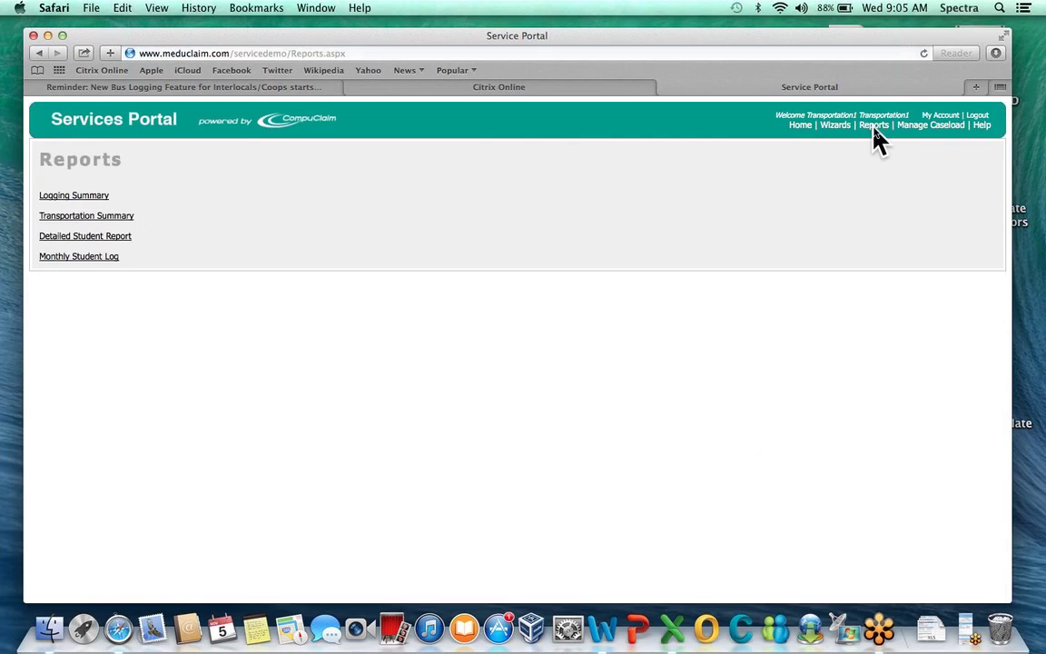
{"action": "left_click", "coordinate": [116, 217]}
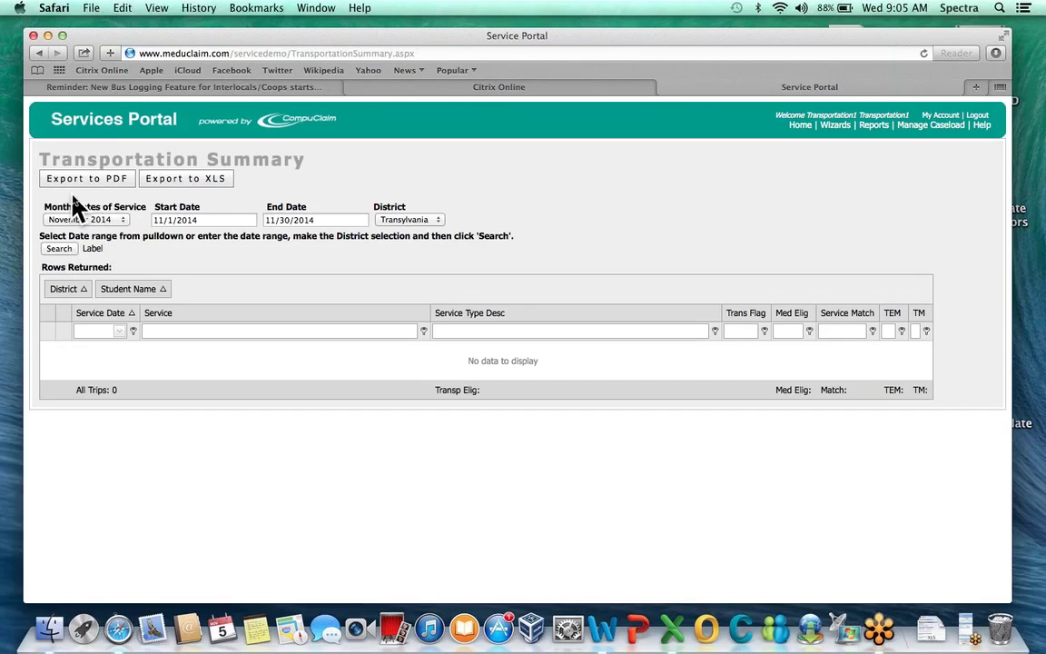
{"action": "left_click", "coordinate": [122, 221]}
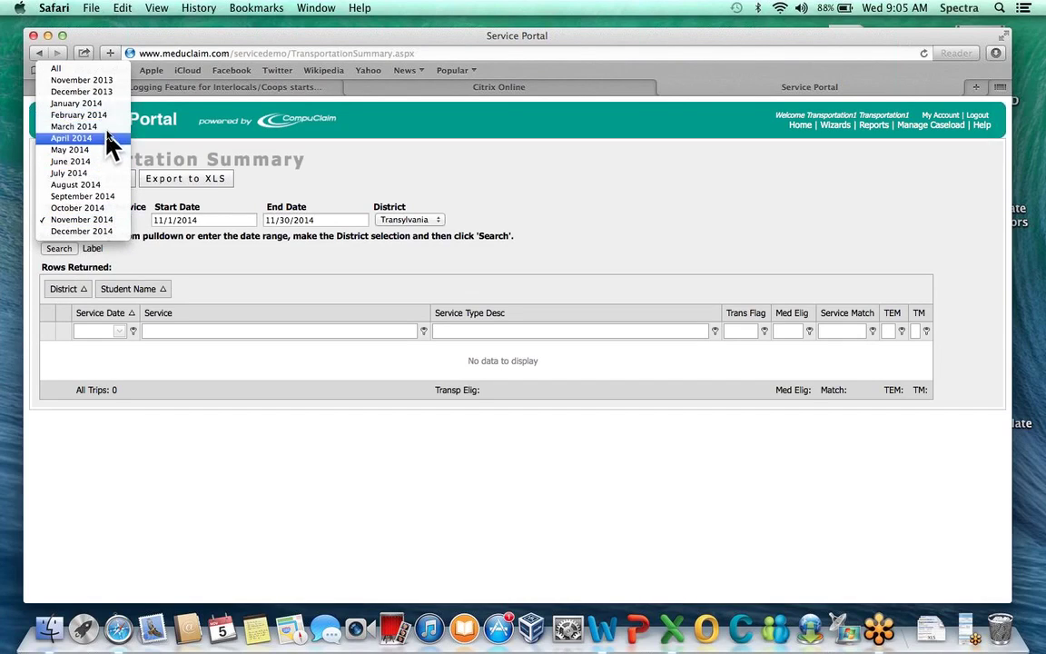
{"action": "left_click", "coordinate": [85, 63]}
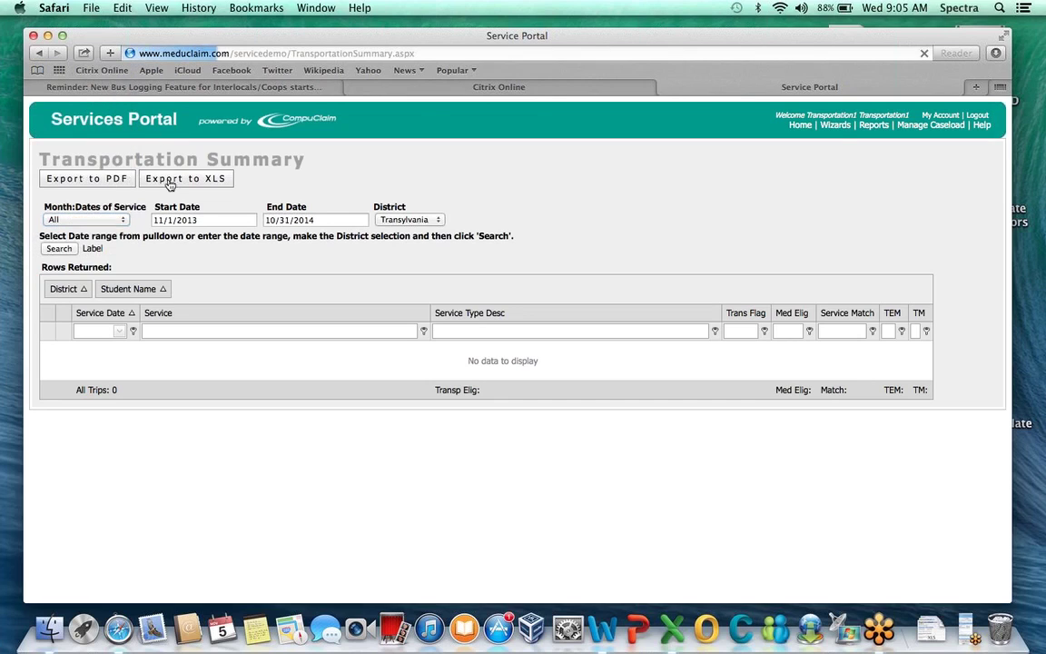
Run the summary search for the Transylvania district from 11/1/2013 to 10/31/2014 and expand the first student's trip details
{"action": "left_click", "coordinate": [214, 219]}
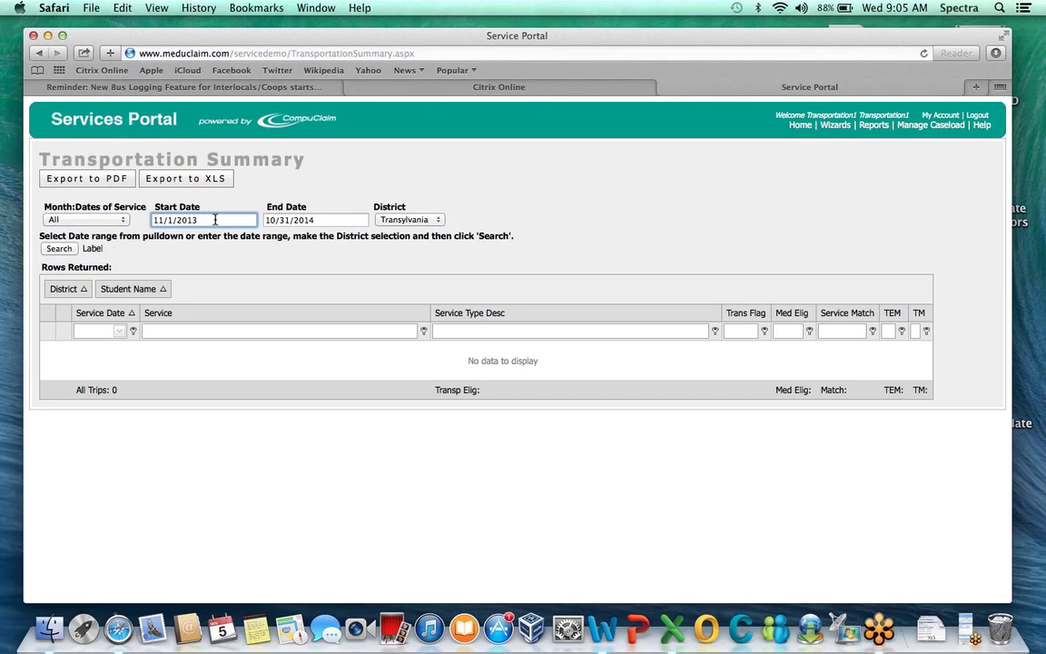
{"action": "left_click", "coordinate": [326, 219]}
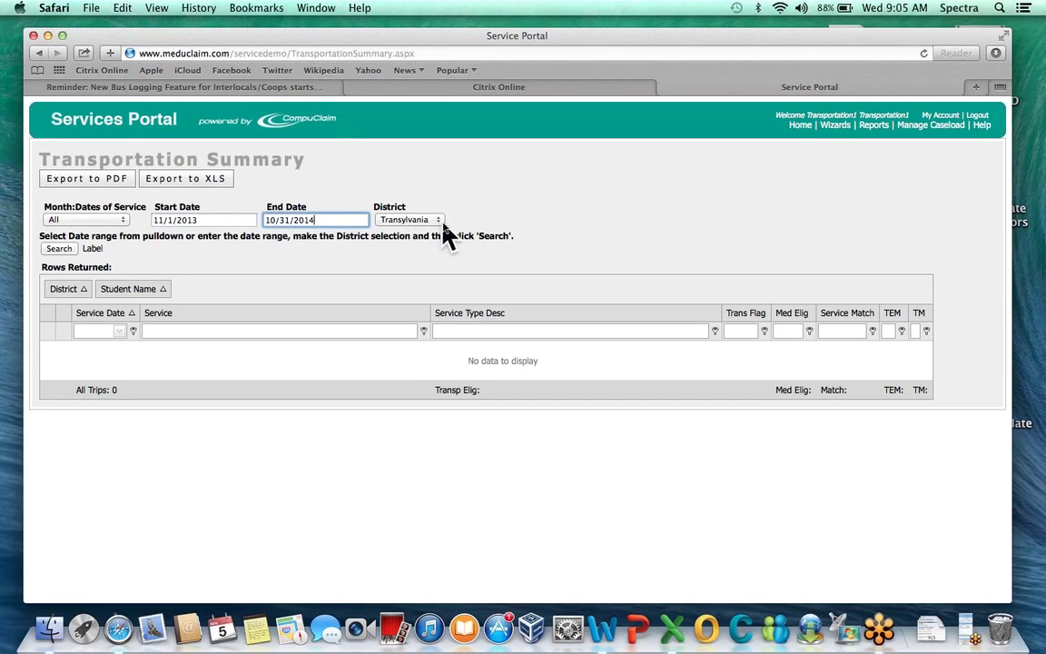
{"action": "left_click", "coordinate": [59, 249]}
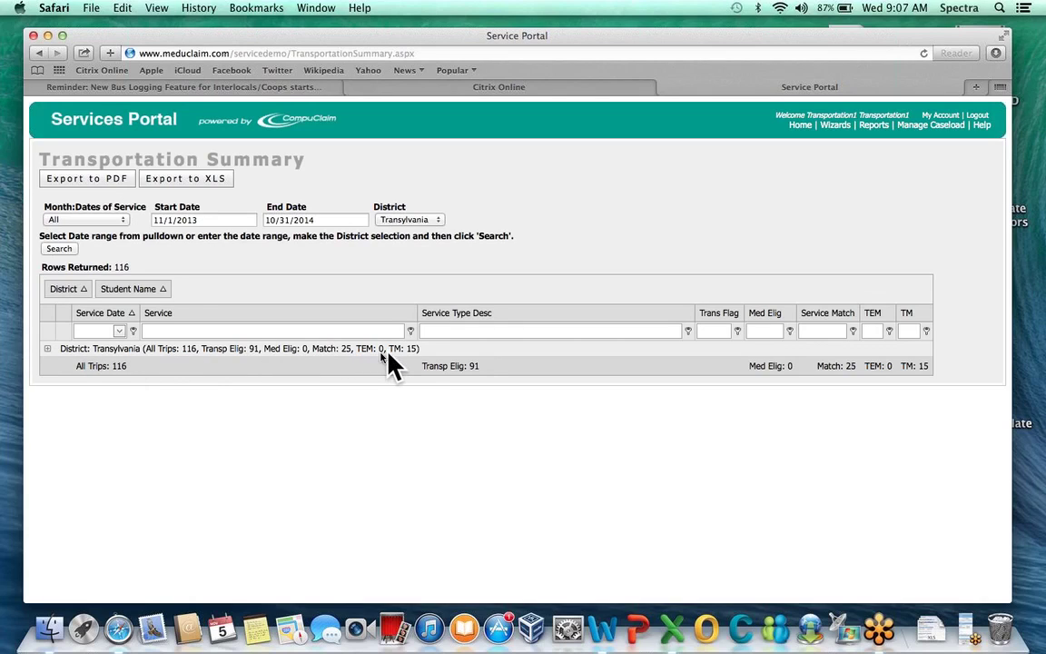
{"action": "left_click", "coordinate": [50, 350]}
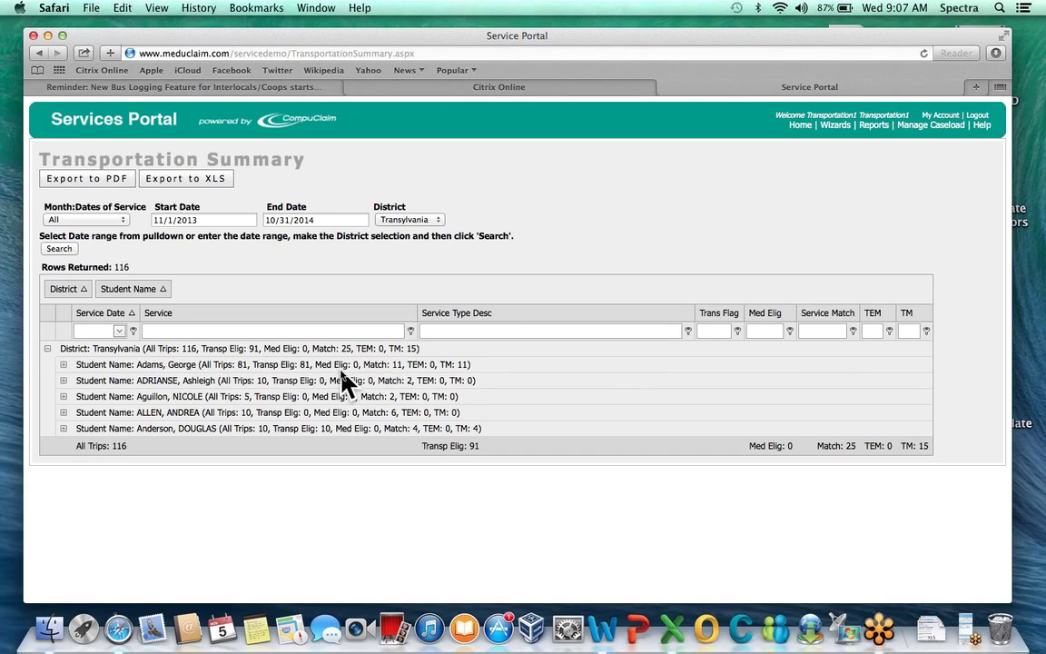
{"action": "left_click", "coordinate": [65, 365]}
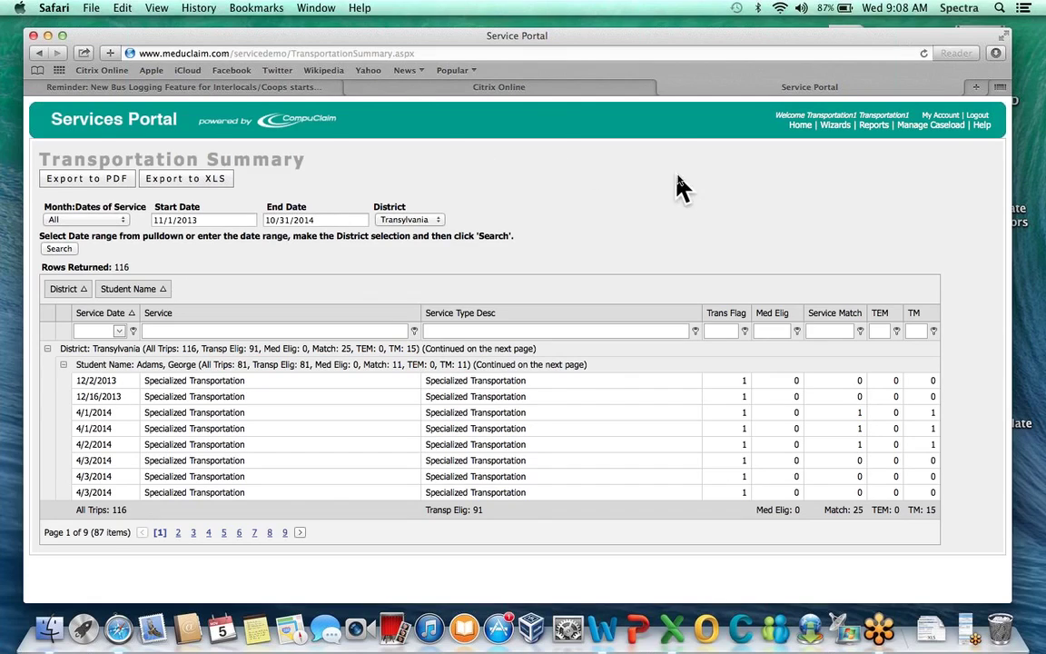
Open the Transportation Wizard and select the second listed student from the Transylvania district
{"action": "left_click", "coordinate": [836, 127]}
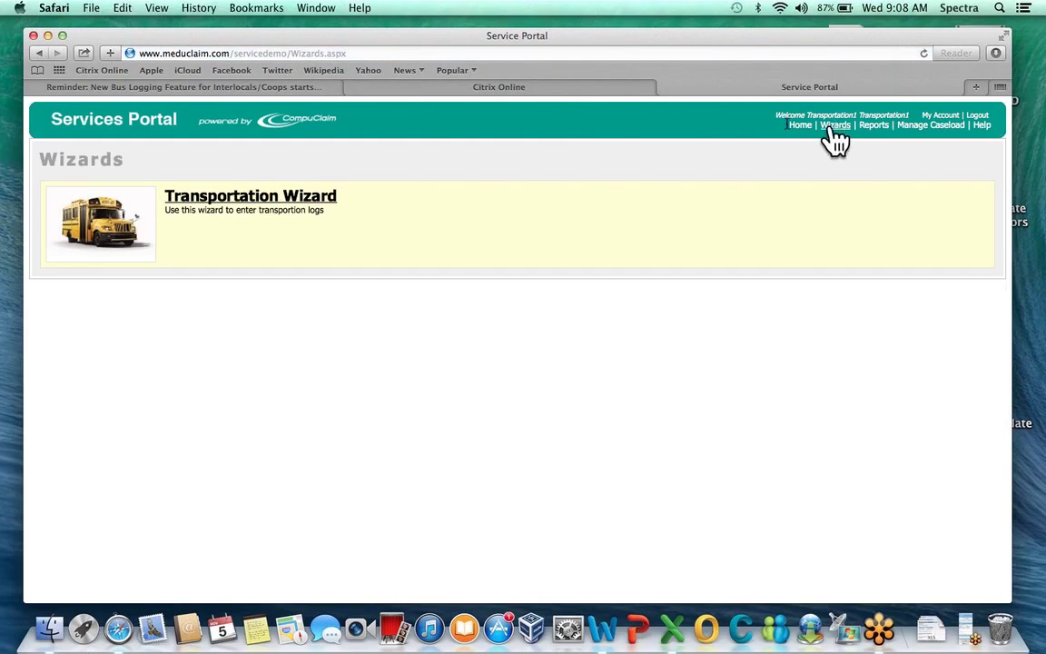
{"action": "left_click", "coordinate": [260, 202]}
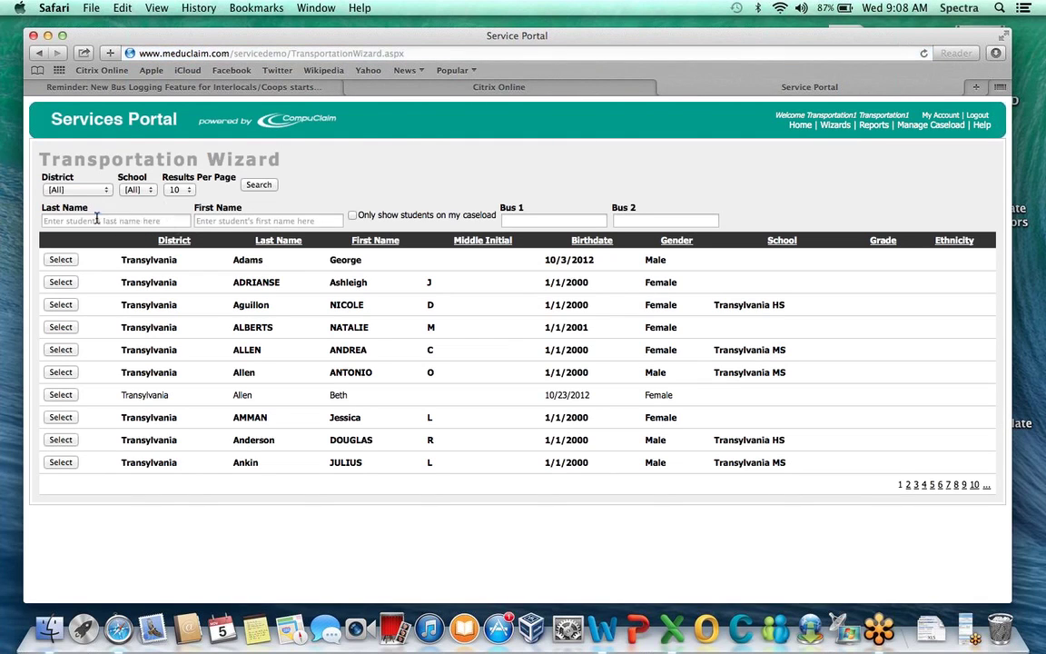
{"action": "left_click", "coordinate": [168, 221]}
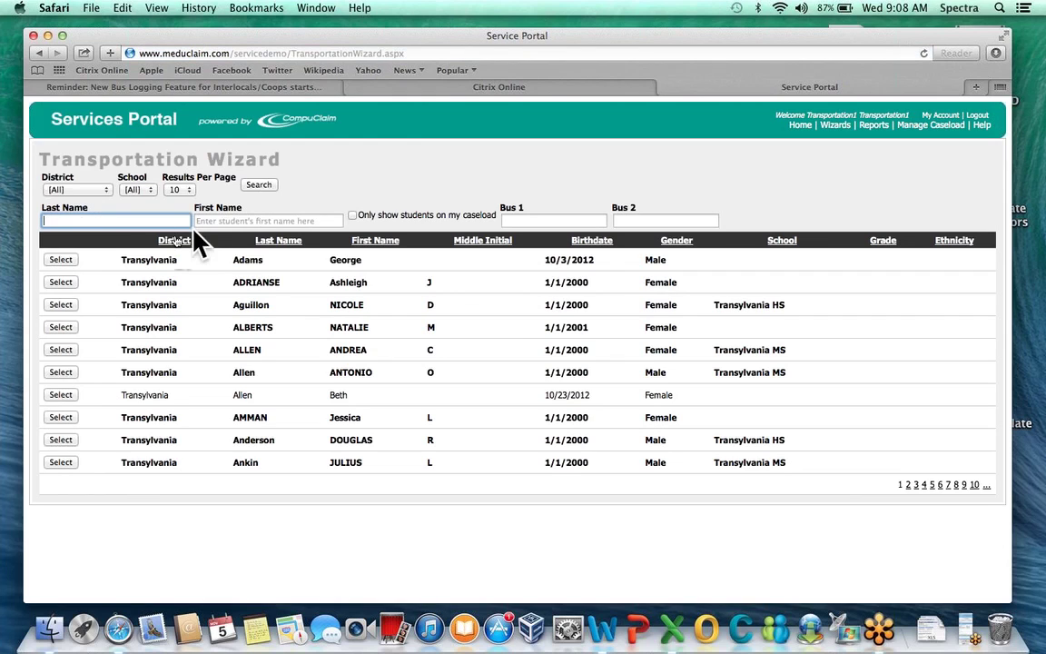
{"action": "left_click", "coordinate": [58, 281]}
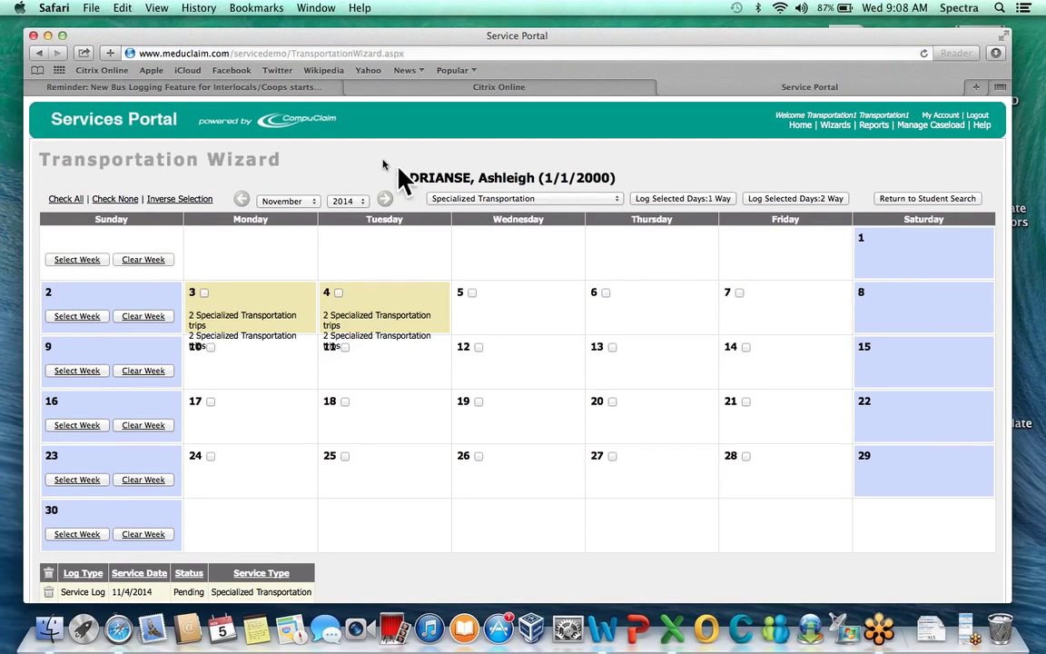
Log 2-way Specialized Transportation trips for the week of October 20 to 24, 2014, and review both pages of the student's log list
{"action": "left_click", "coordinate": [241, 198]}
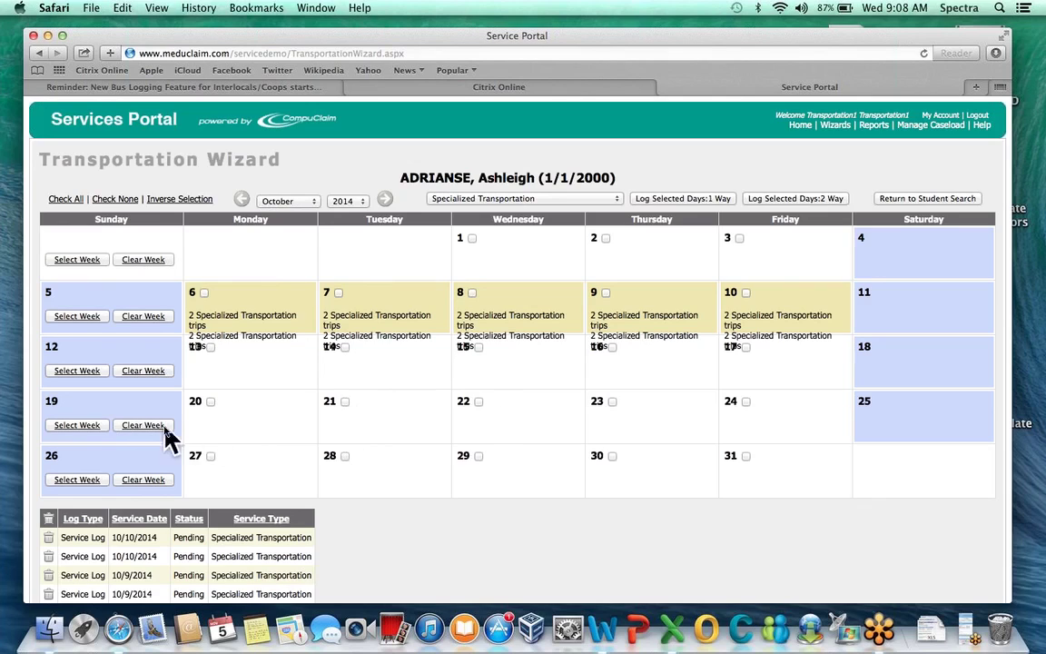
{"action": "left_click", "coordinate": [80, 425]}
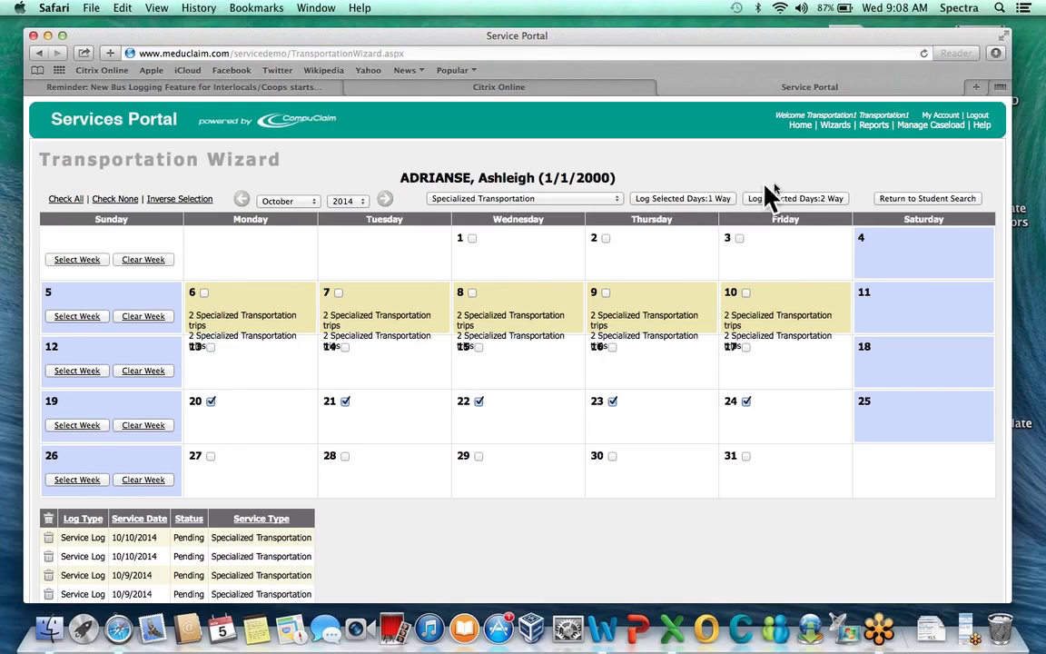
{"action": "left_click", "coordinate": [788, 200]}
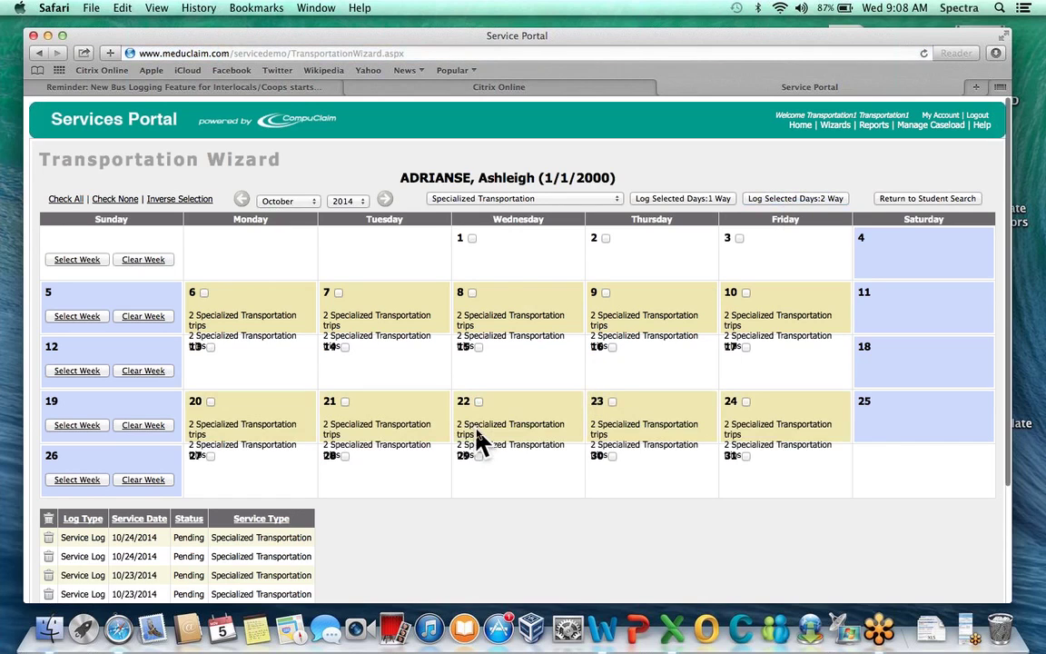
{"action": "scroll", "coordinate": [478, 442], "scroll_direction": "down", "scroll_amount": 5}
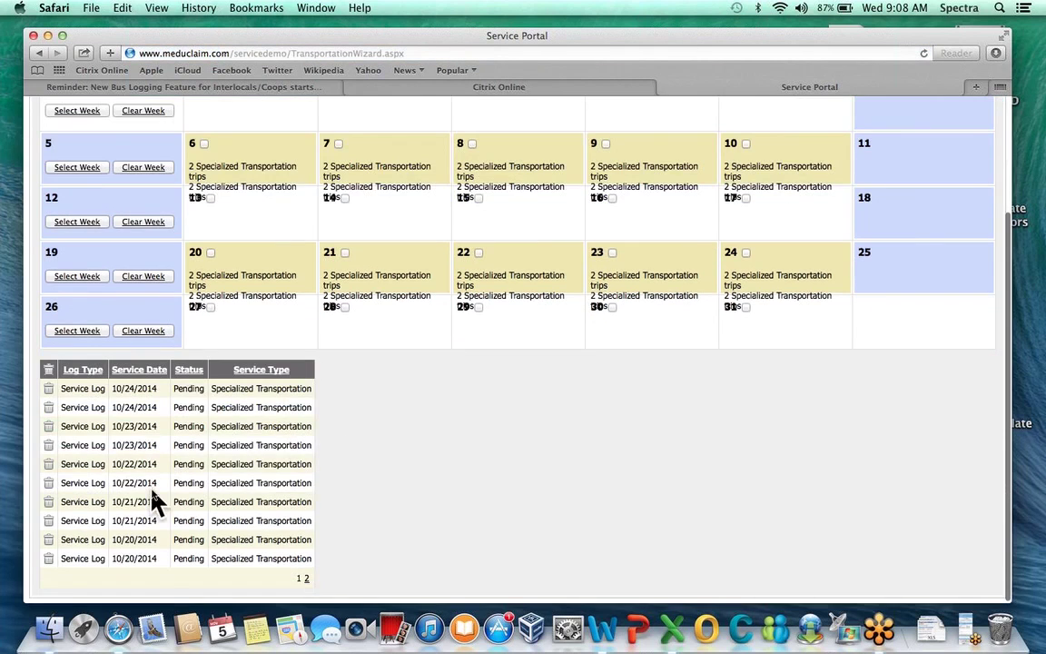
{"action": "left_click", "coordinate": [306, 578]}
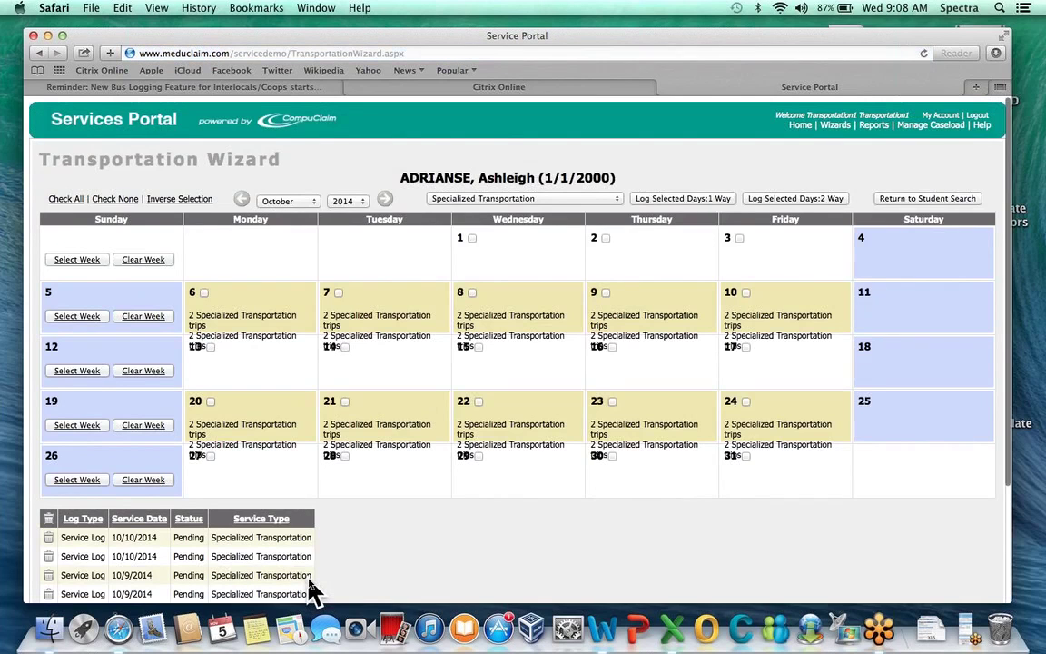
{"action": "scroll", "coordinate": [309, 591], "scroll_direction": "down", "scroll_amount": 5}
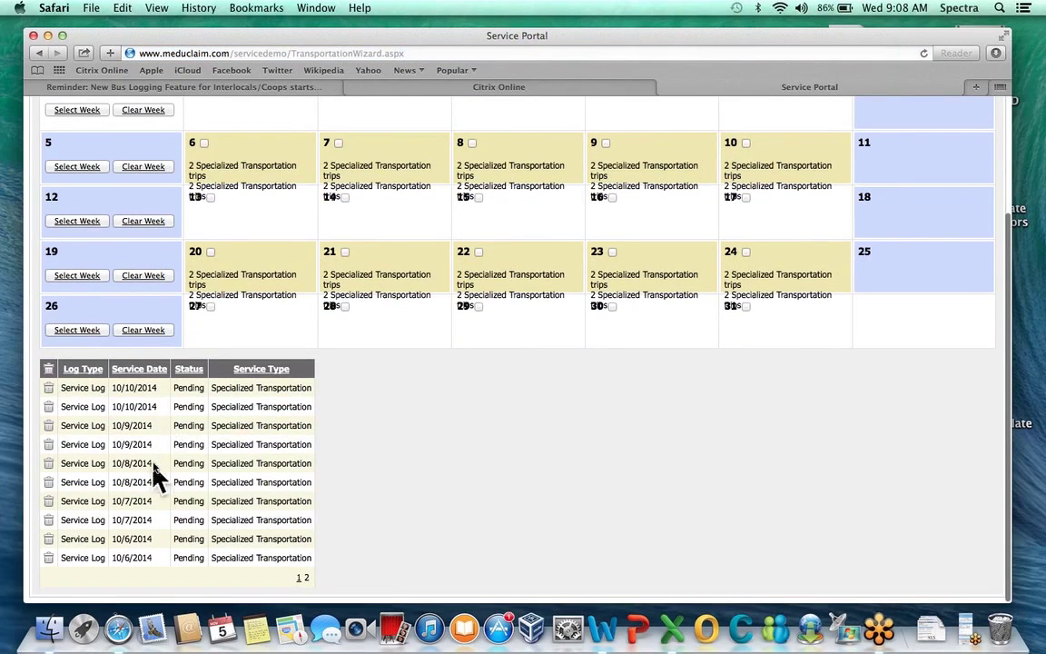
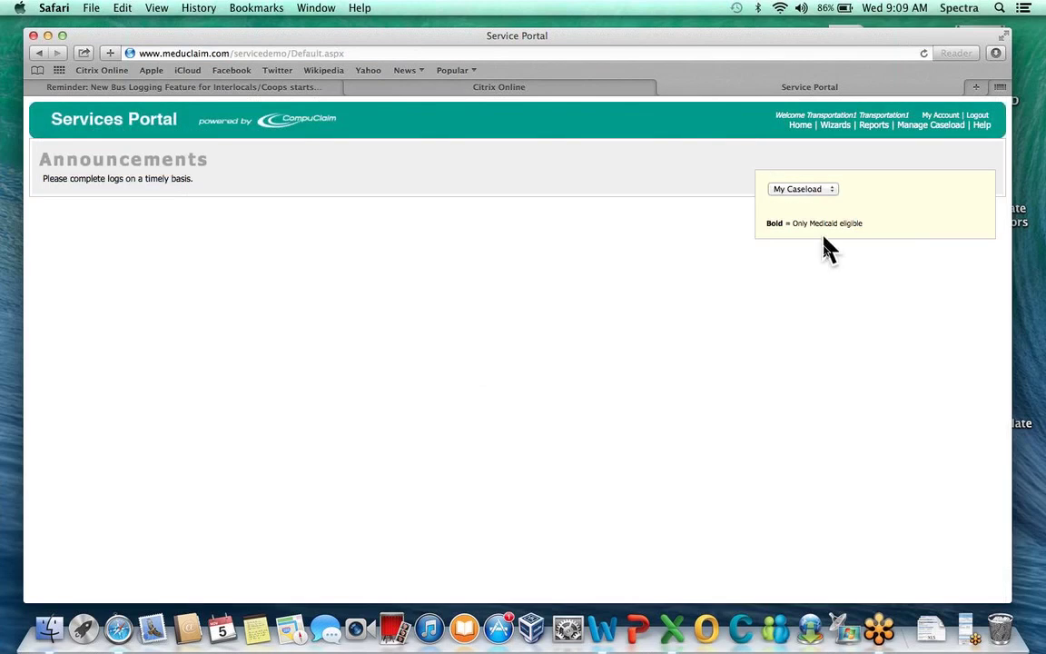
{"action": "left_click", "coordinate": [966, 627]}
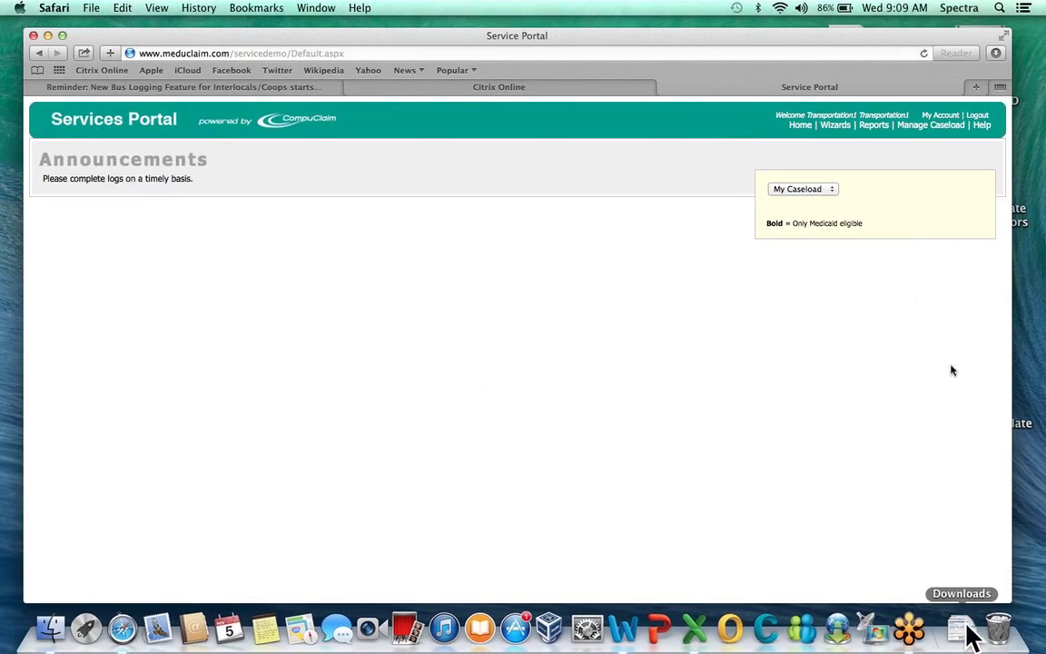